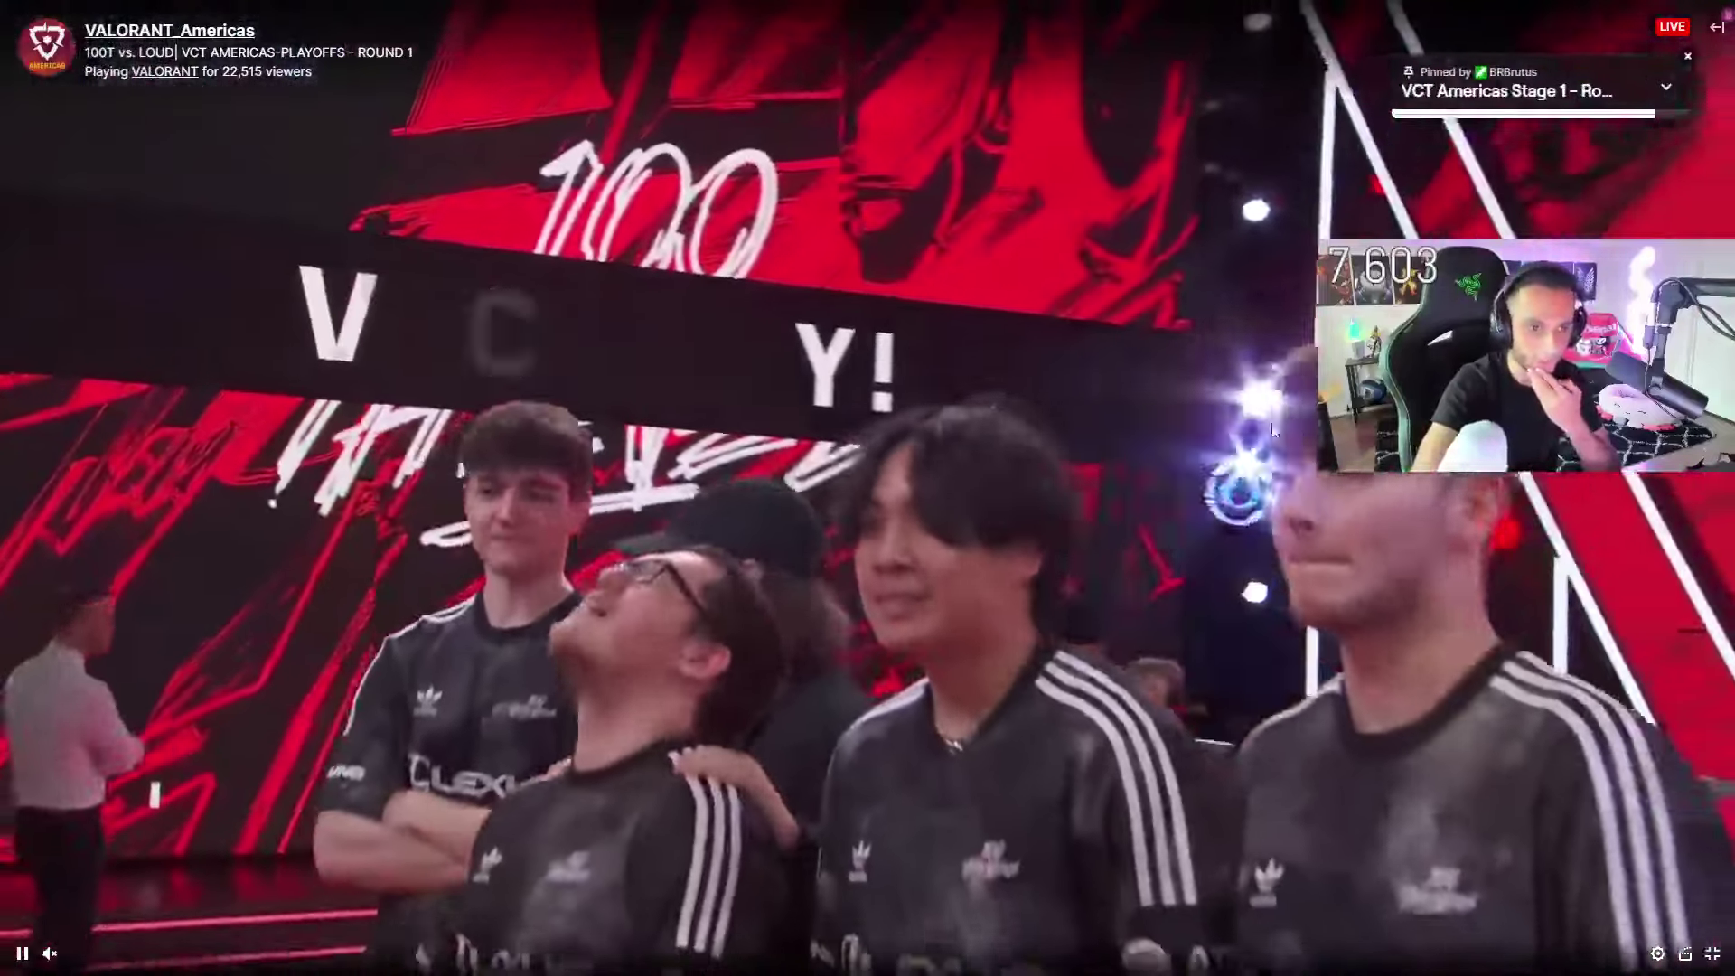
Exit fullscreen on the VALORANT_Americas 100T vs LOUD stream to show chat
key(Escape)
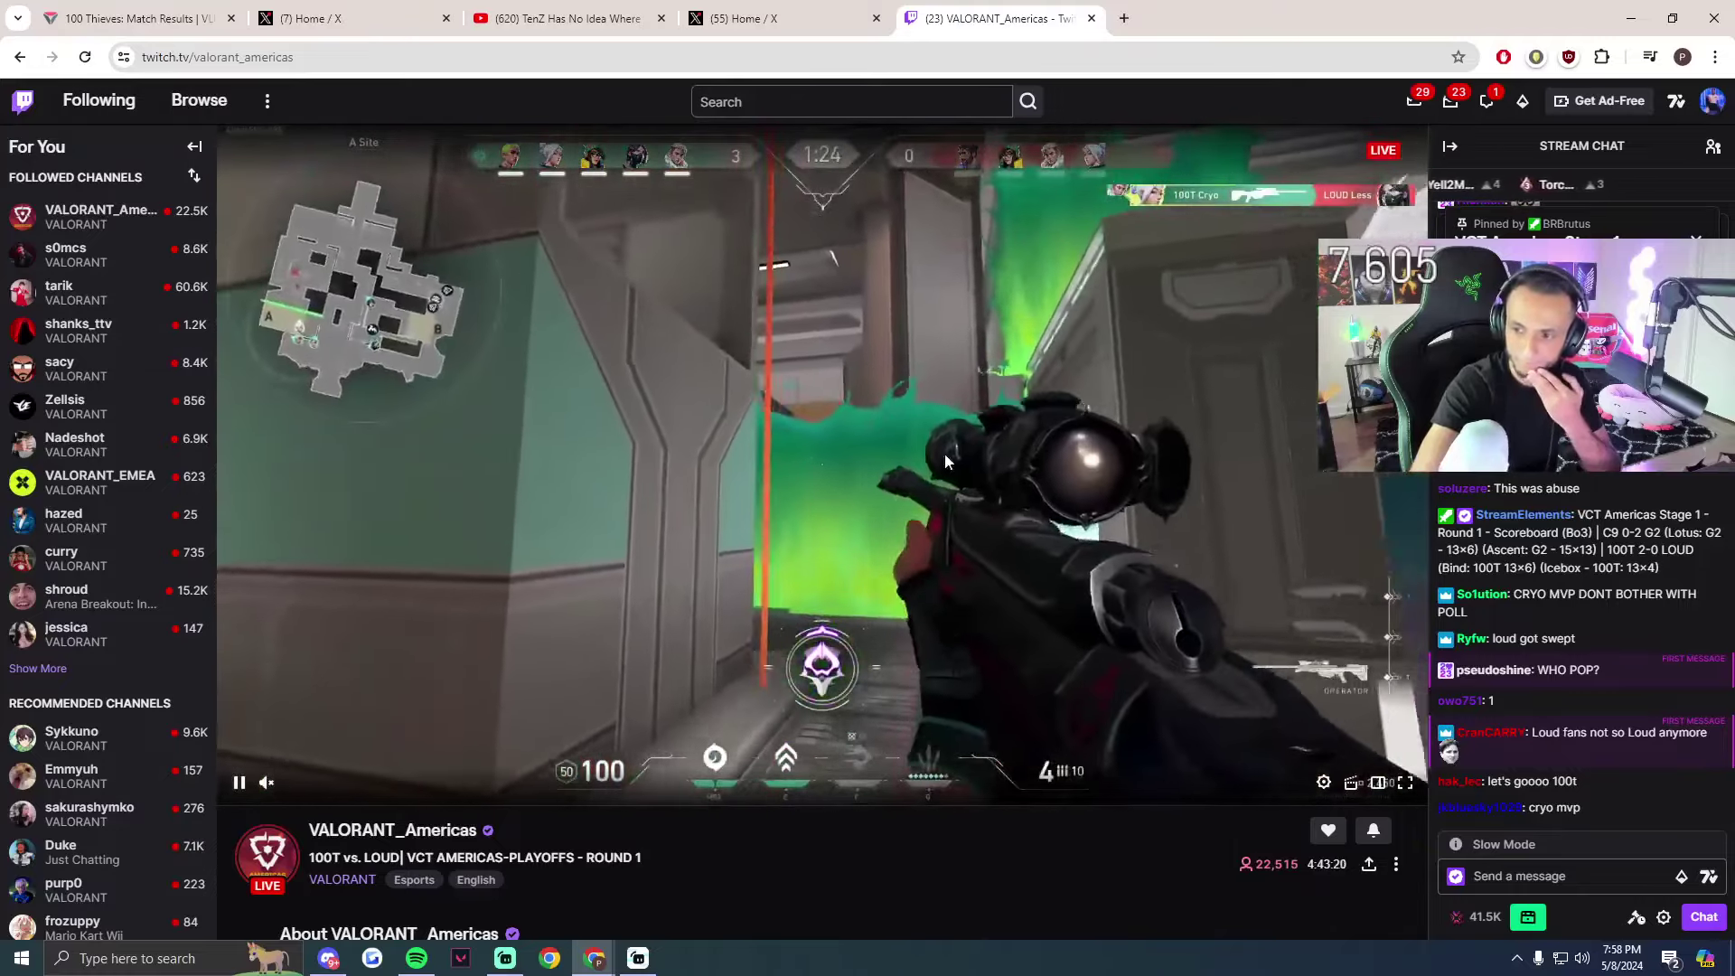
Open the 100 Thieves vs LOUD match from the vlr.gg homepage and show all-maps stats
click(136, 18)
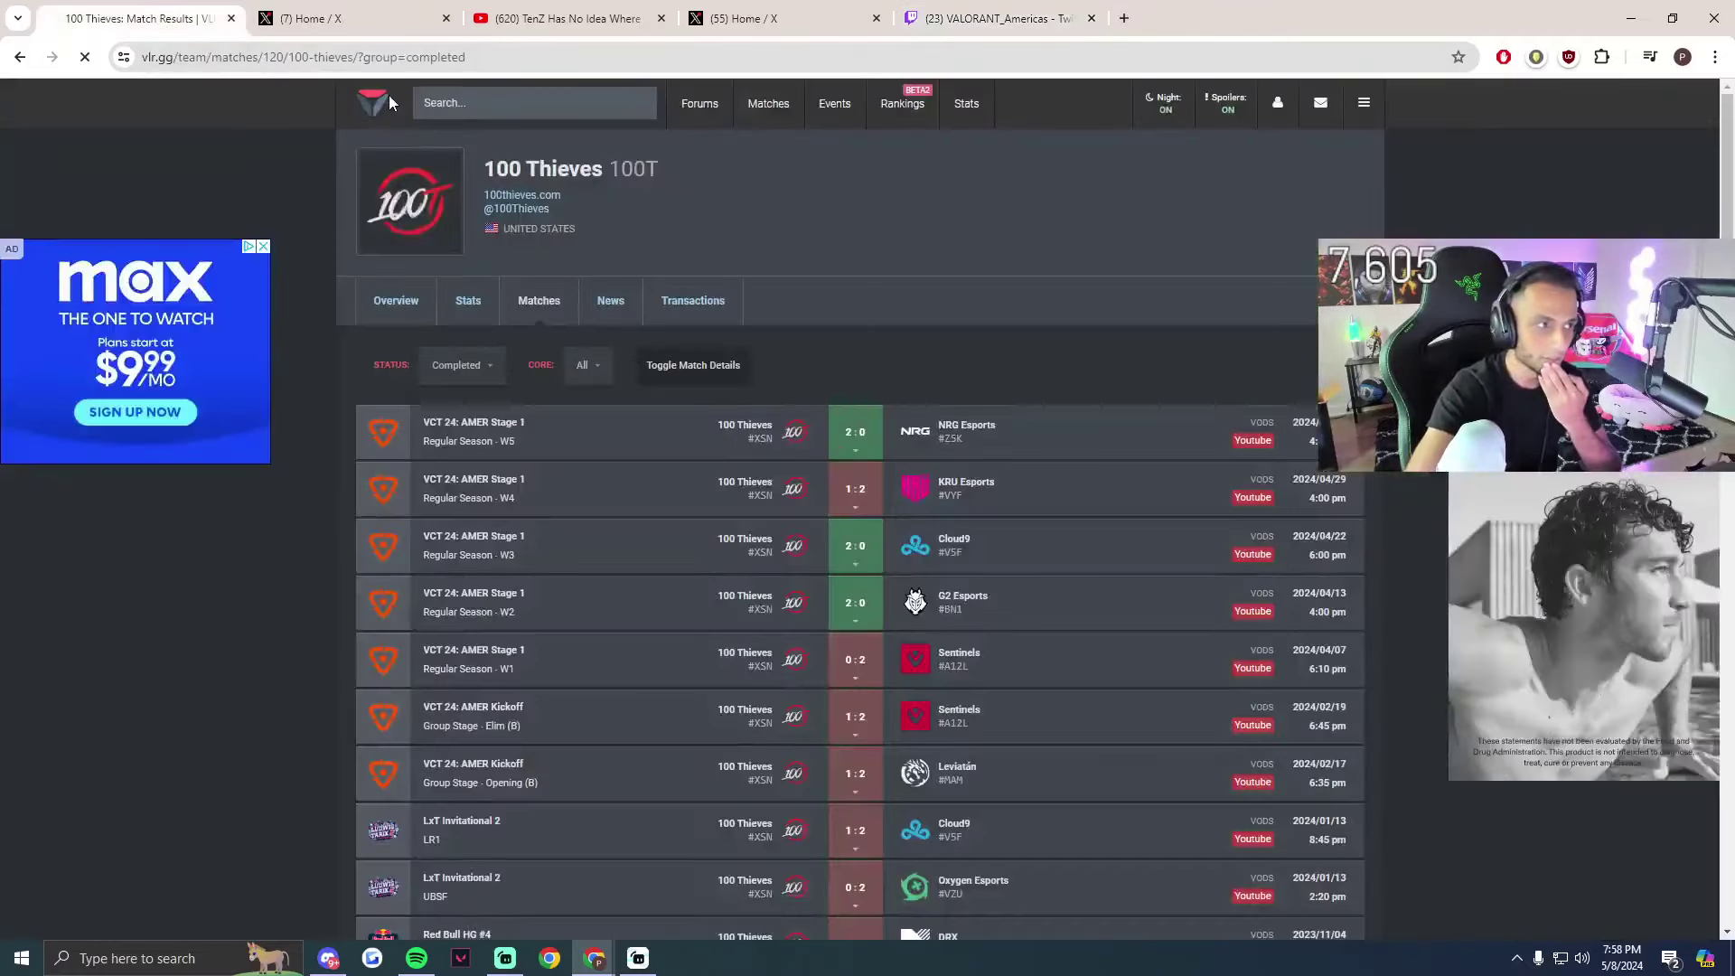
click(377, 102)
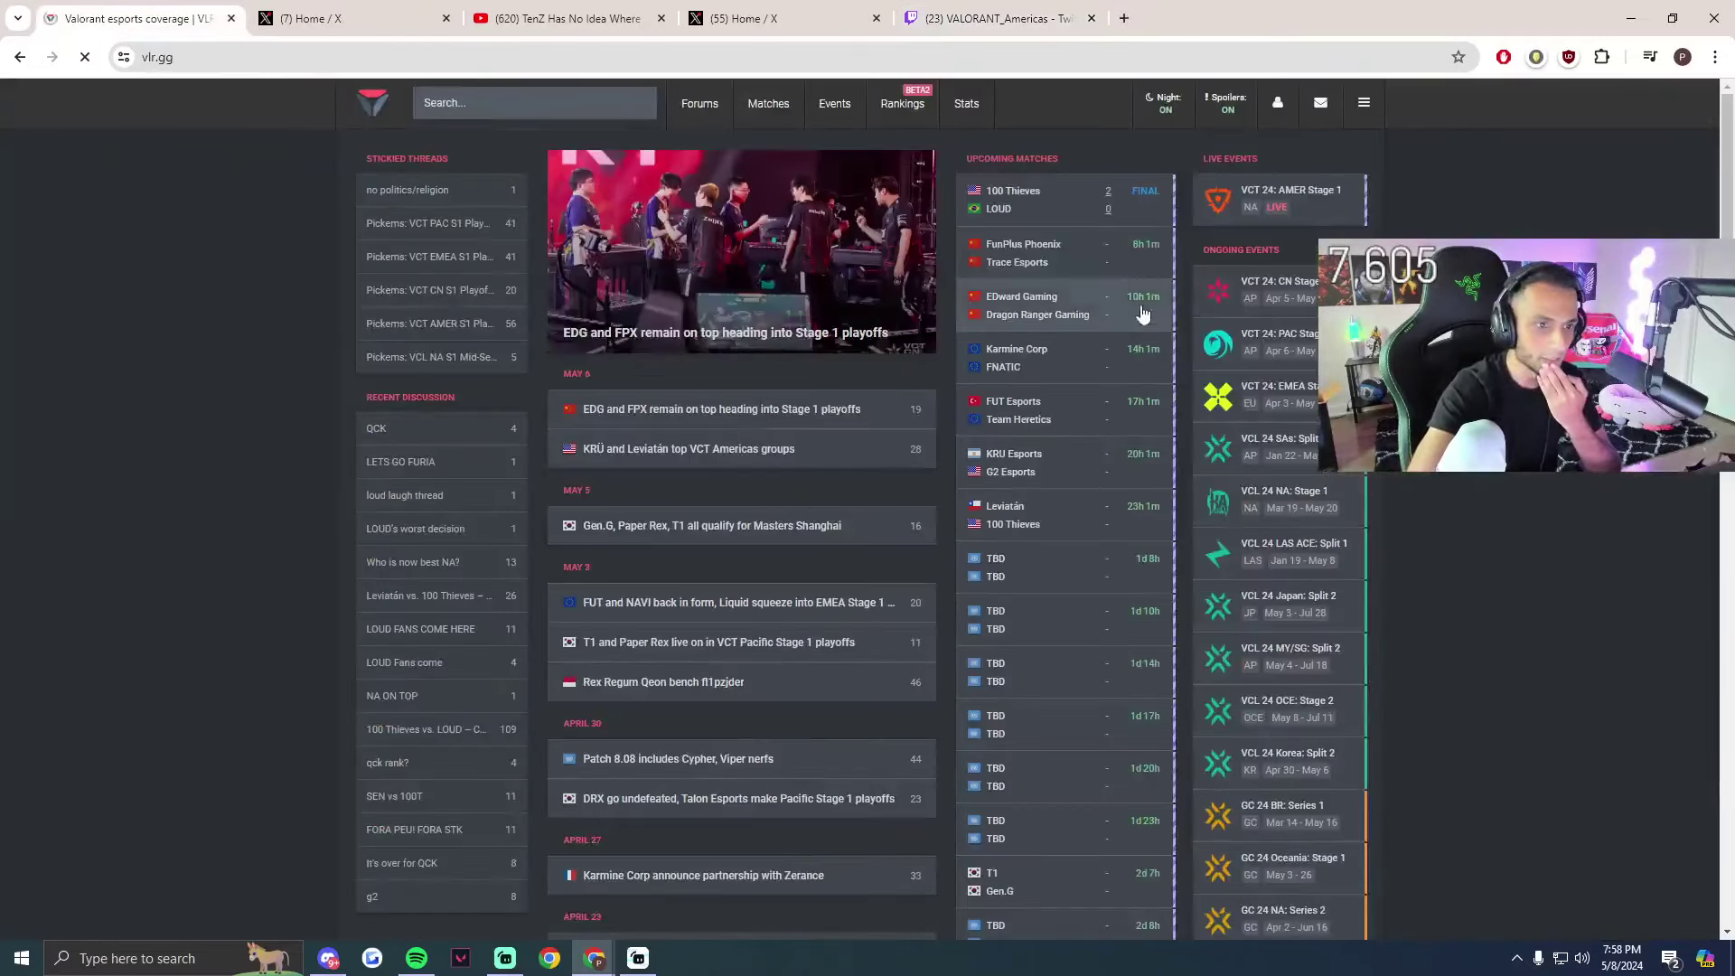
click(1106, 202)
scroll(1000, 497, down, 5)
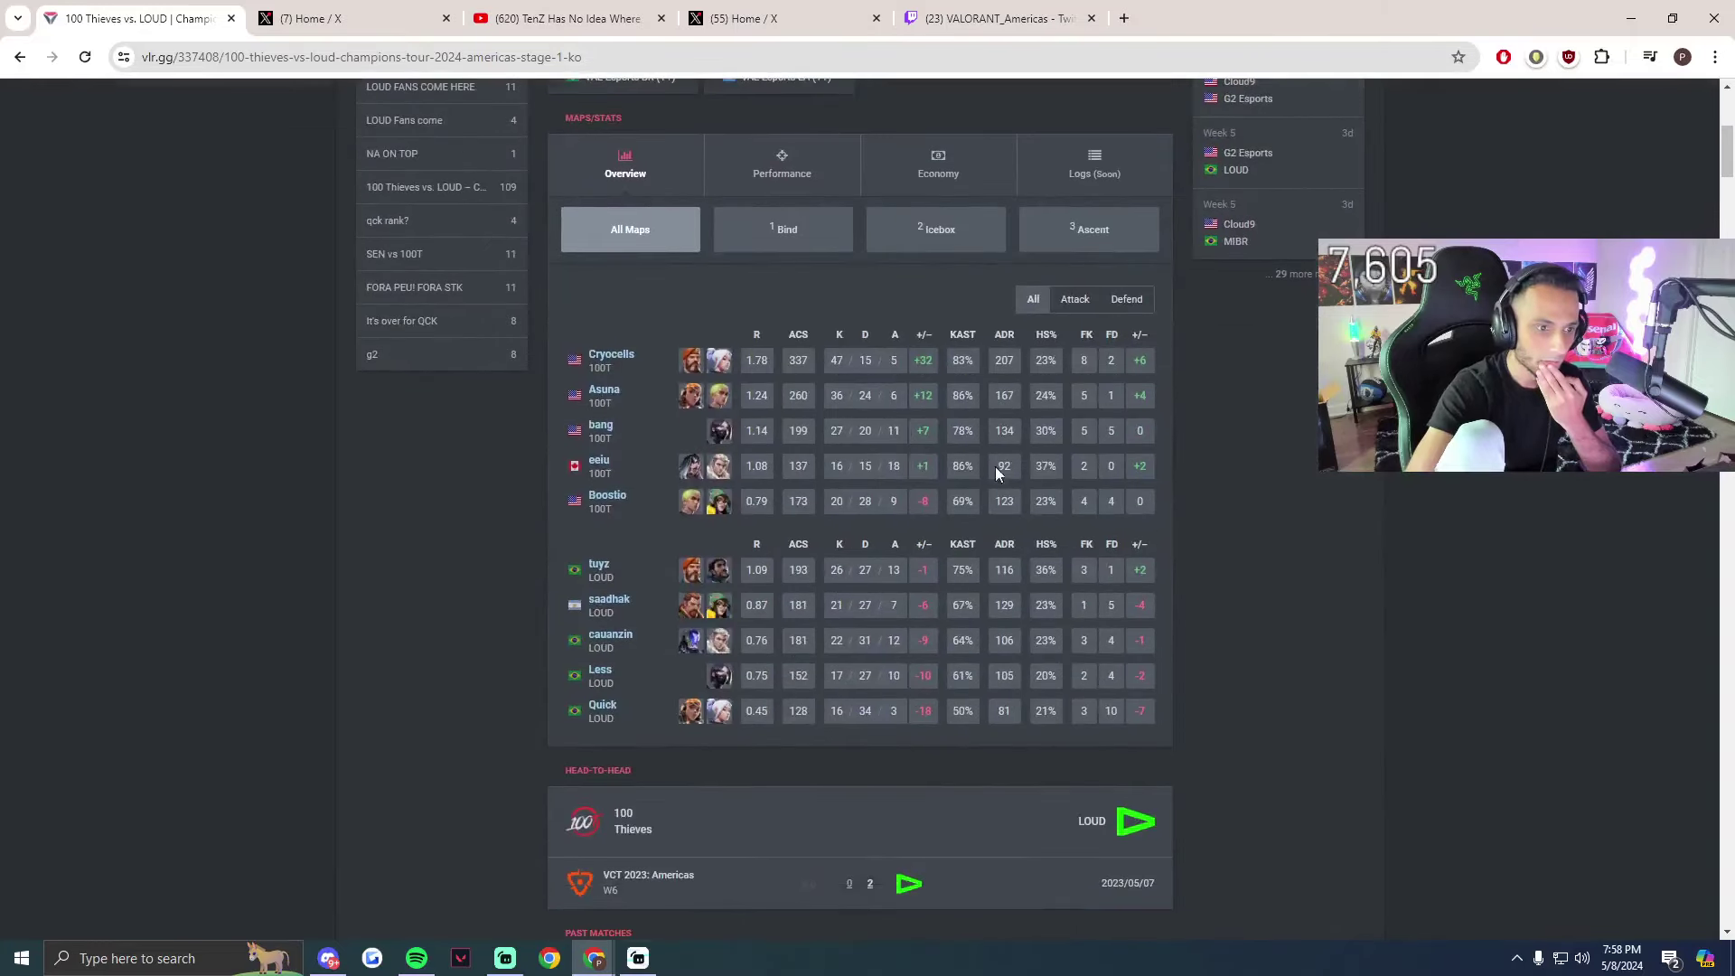
double_click(928, 360)
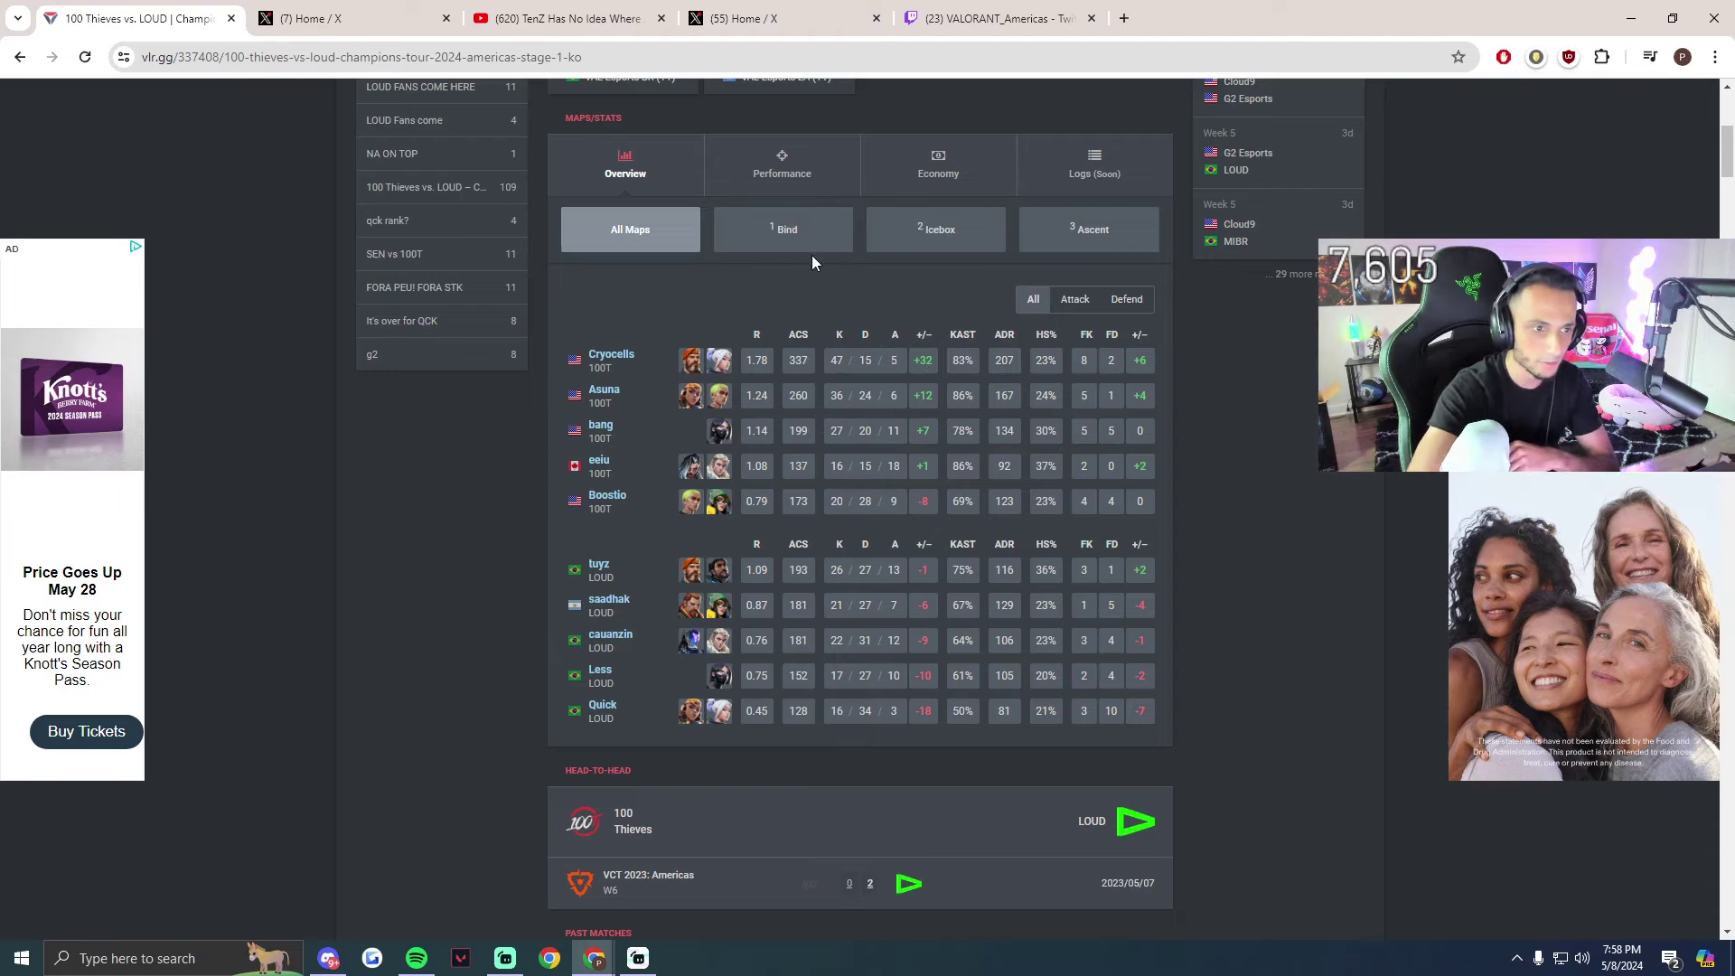
click(787, 228)
click(935, 228)
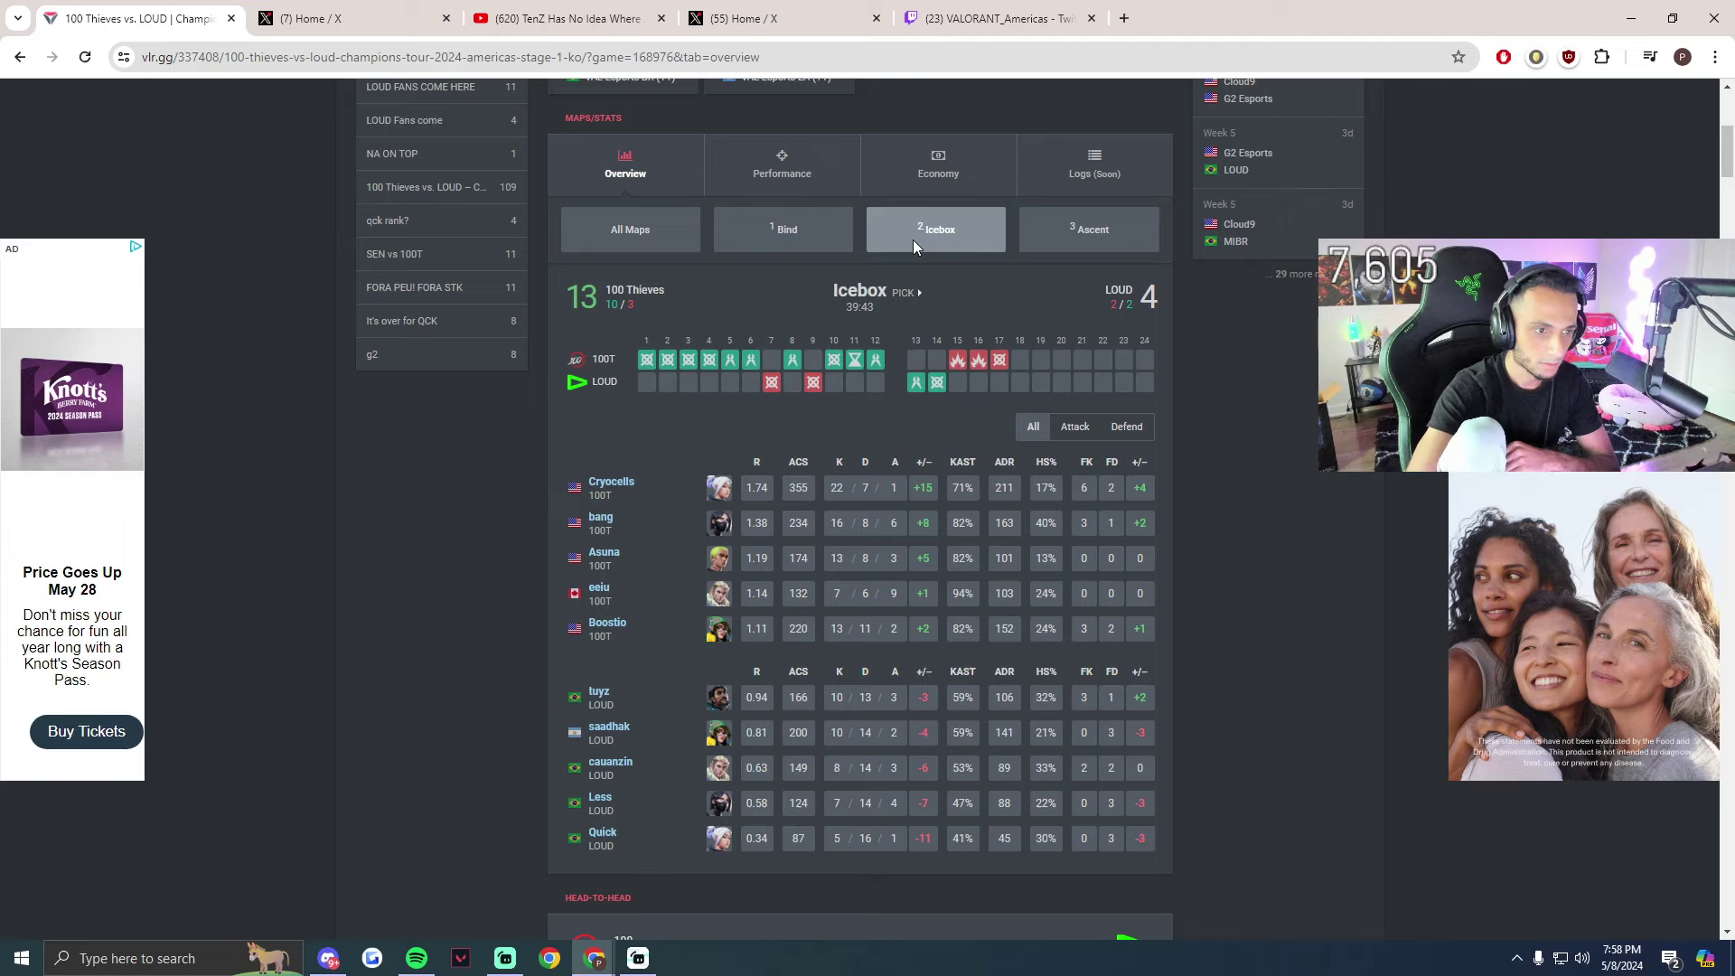
click(789, 241)
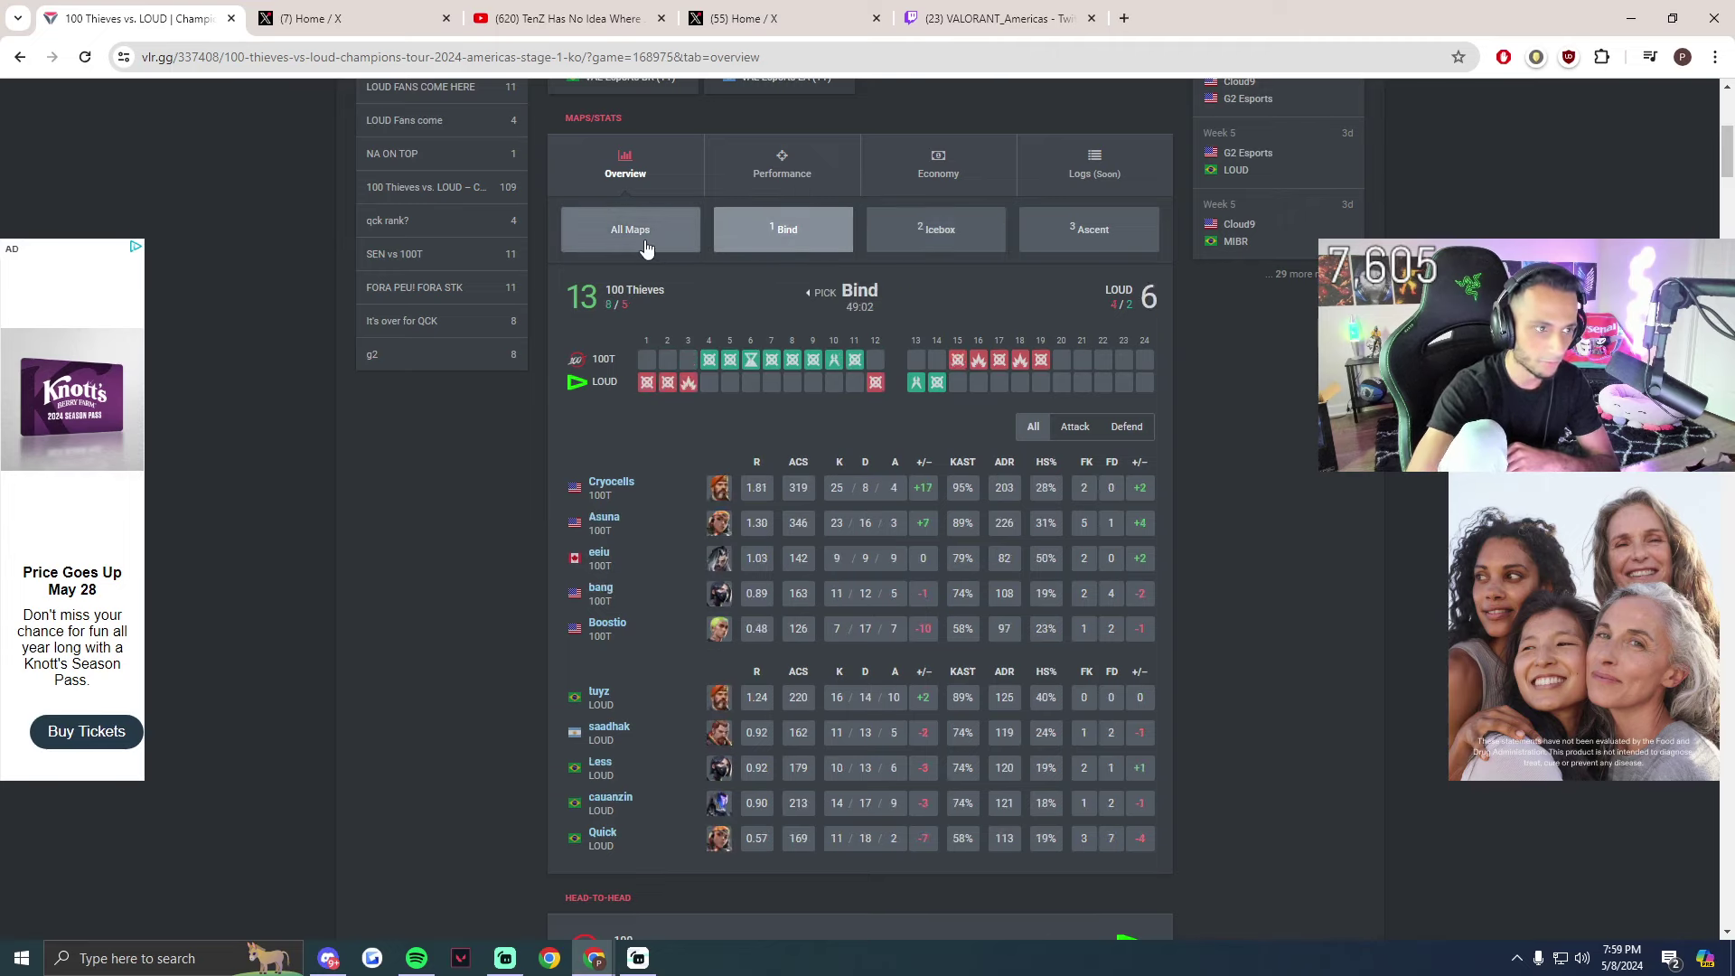
click(637, 231)
scroll(708, 264, up, 1)
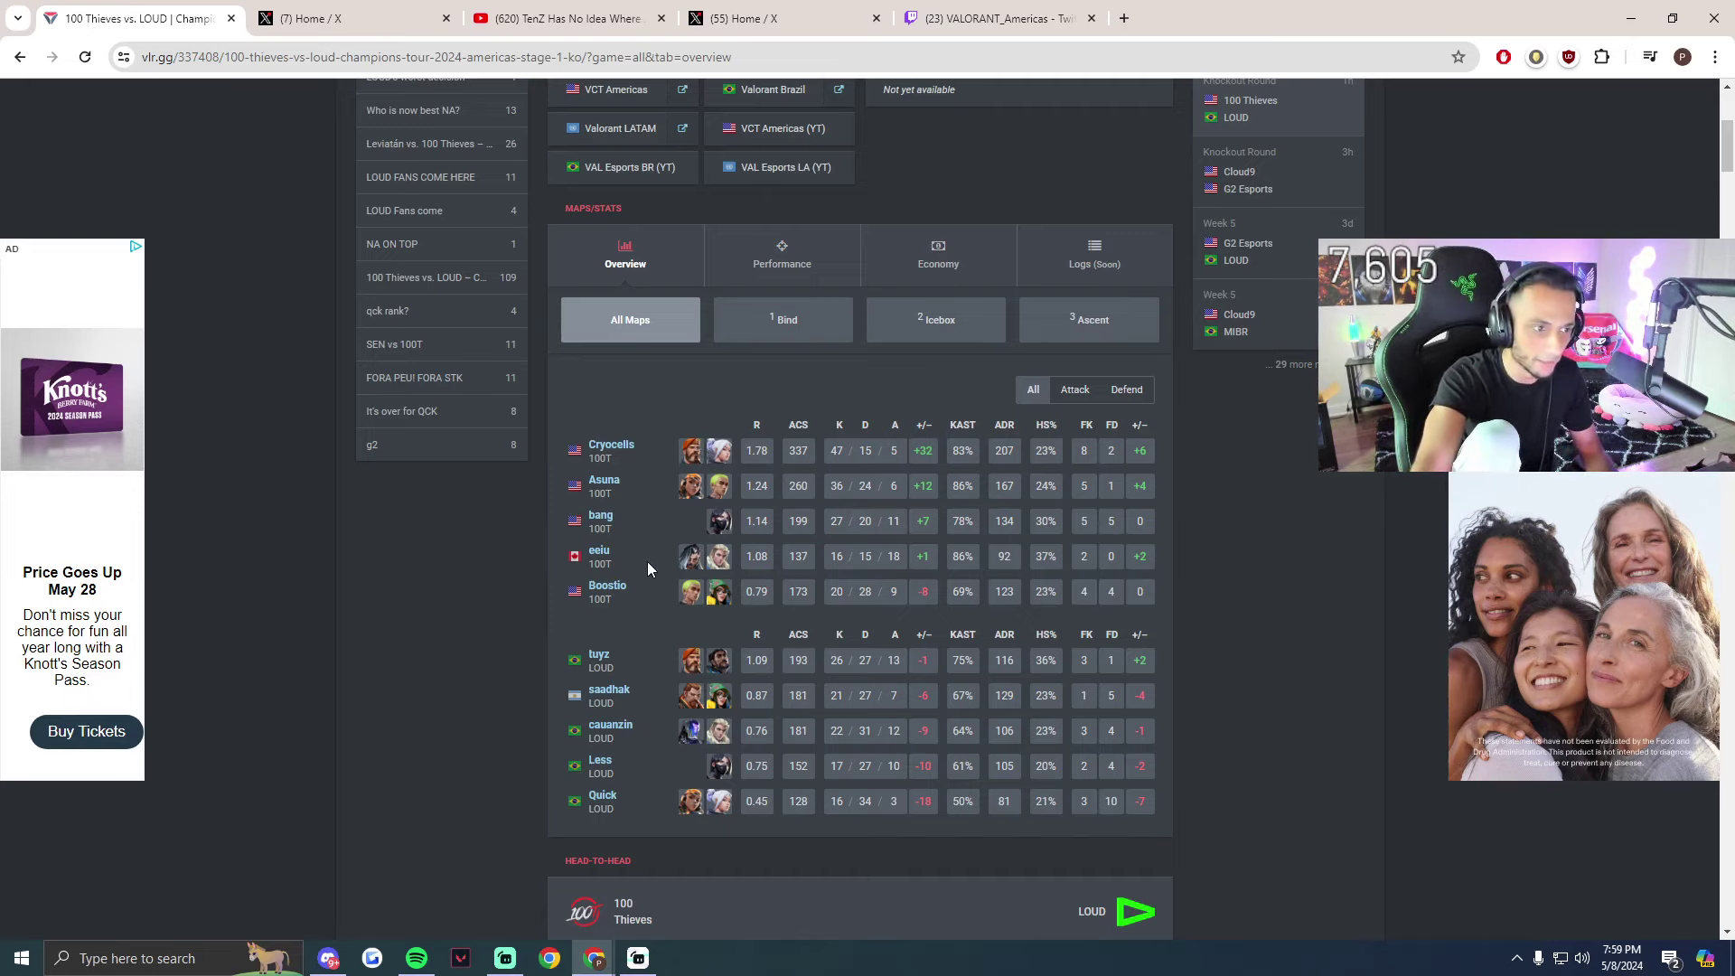
scroll(631, 584, up, 1)
scroll(637, 556, up, 1)
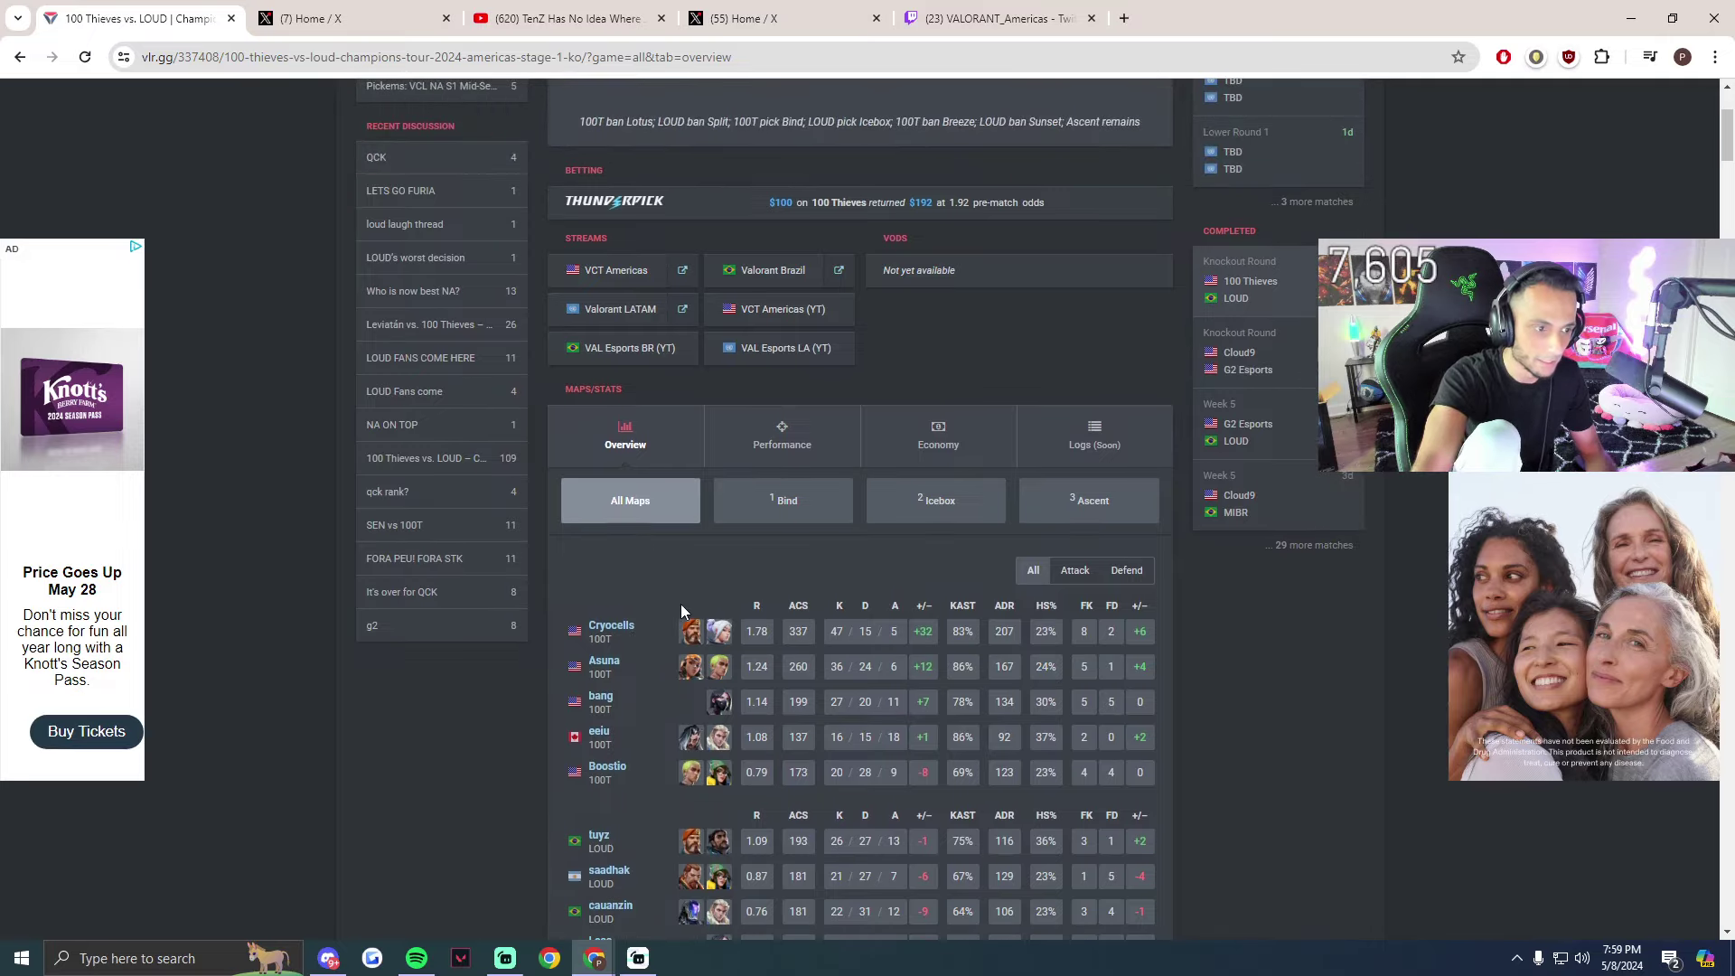
Go past the YouTube and X tabs to the VALORANT_Americas stream and make it fullscreen
click(570, 18)
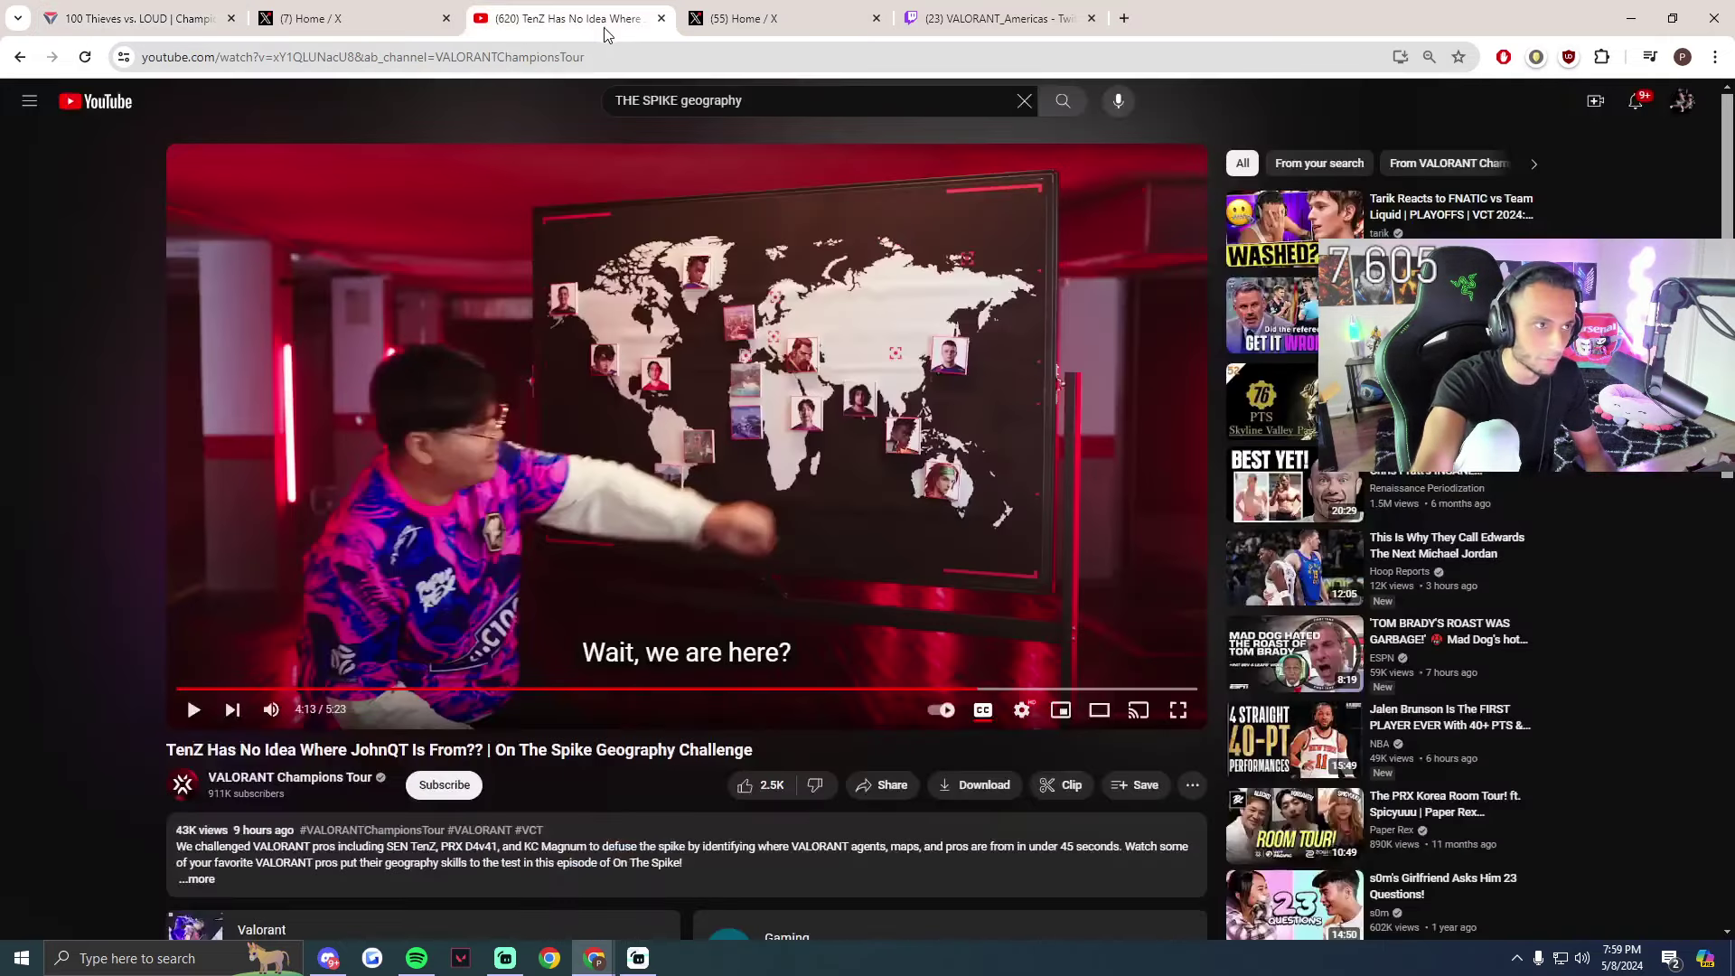
click(739, 17)
click(996, 17)
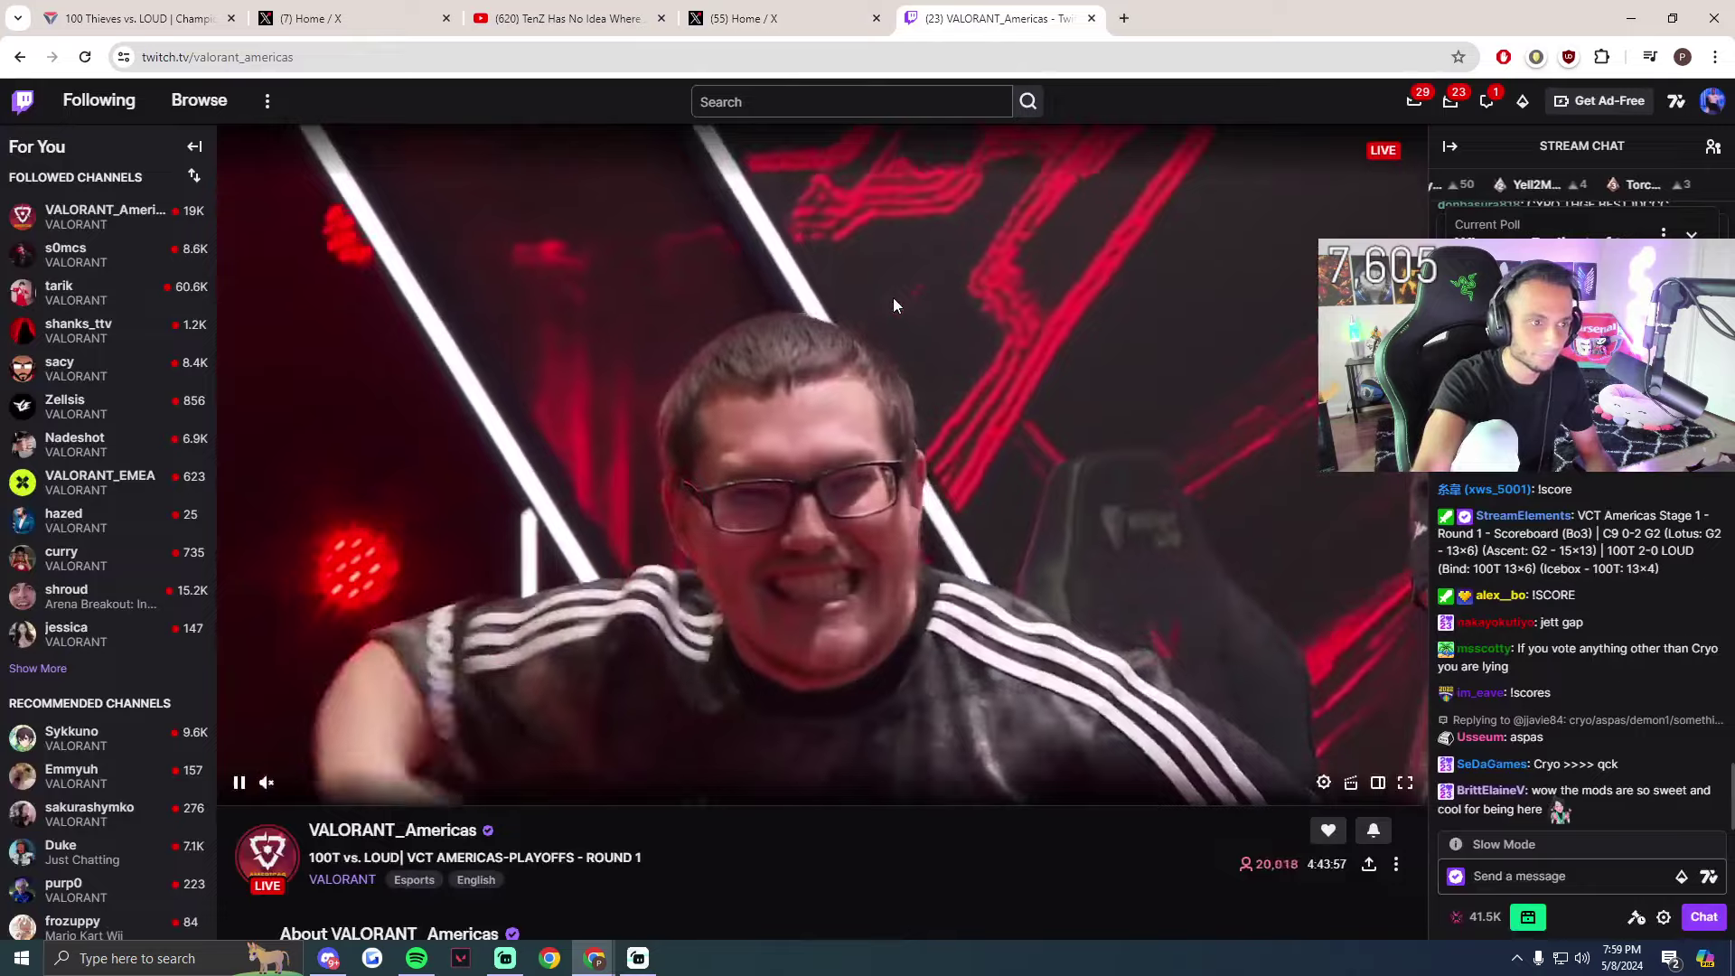
double_click(894, 297)
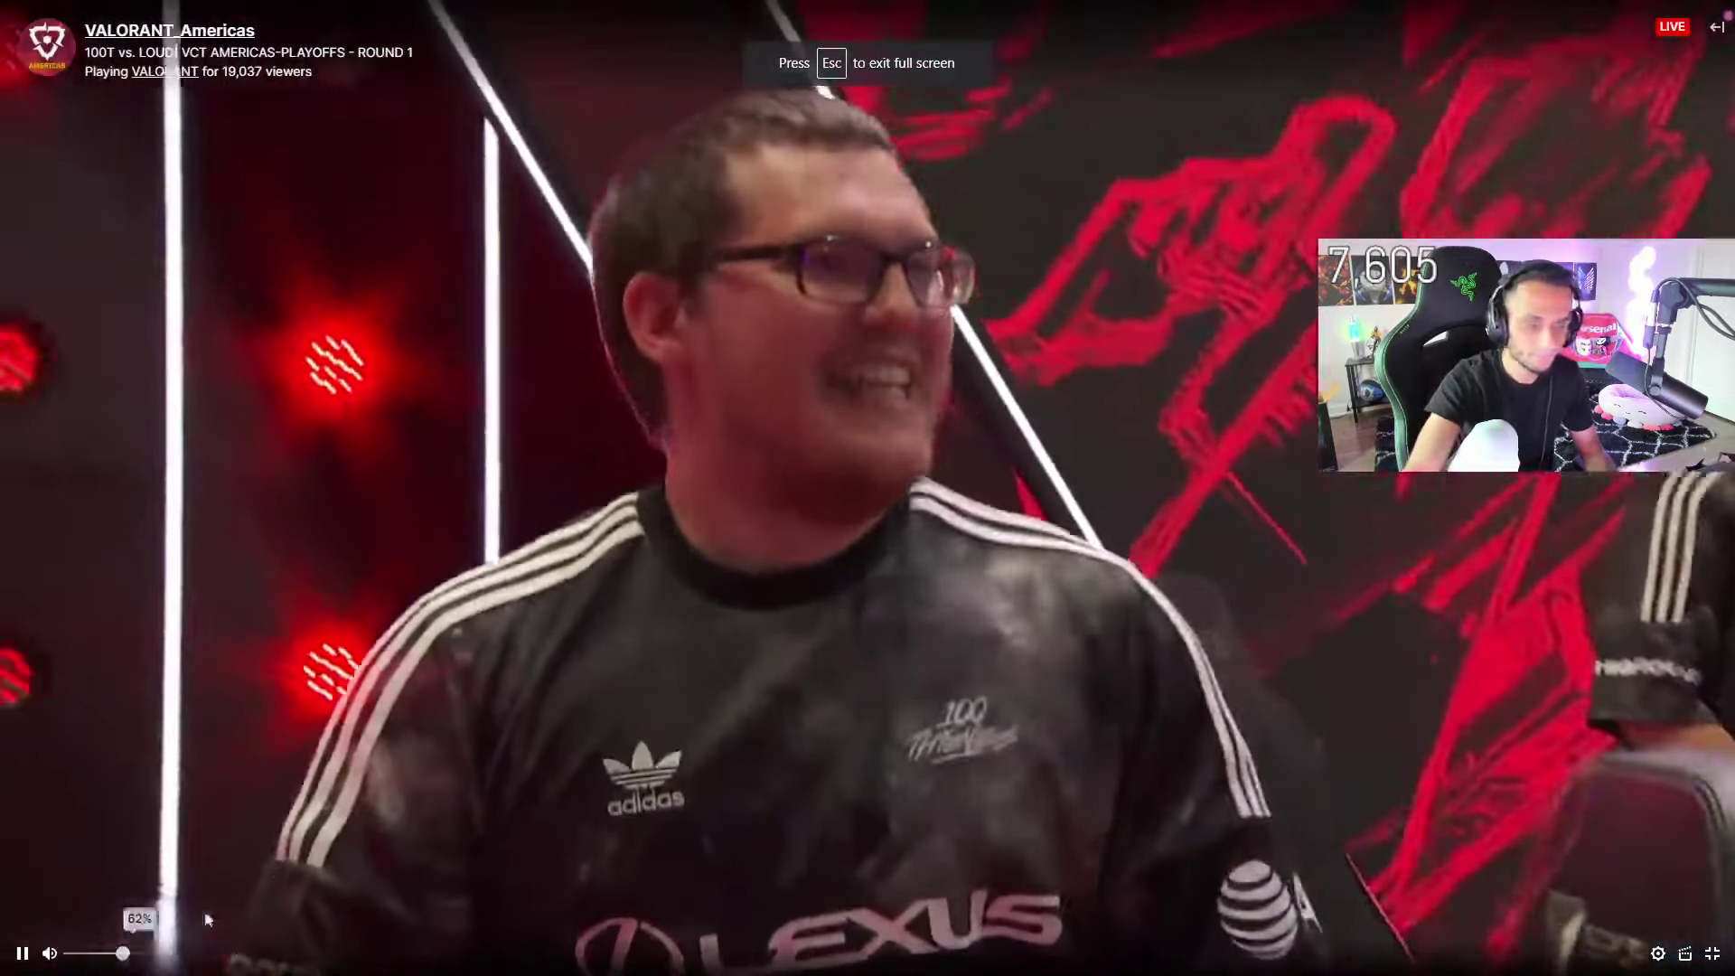